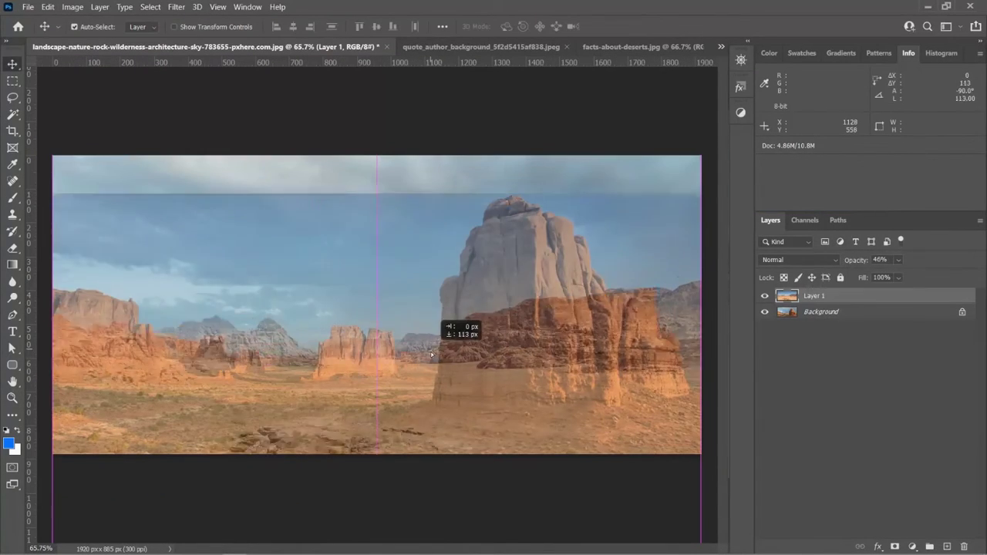
- Lower the pasted desert photo, mask in its sand, add clipped Levels, and hide the bottom rock
drag(434, 346, 432, 367)
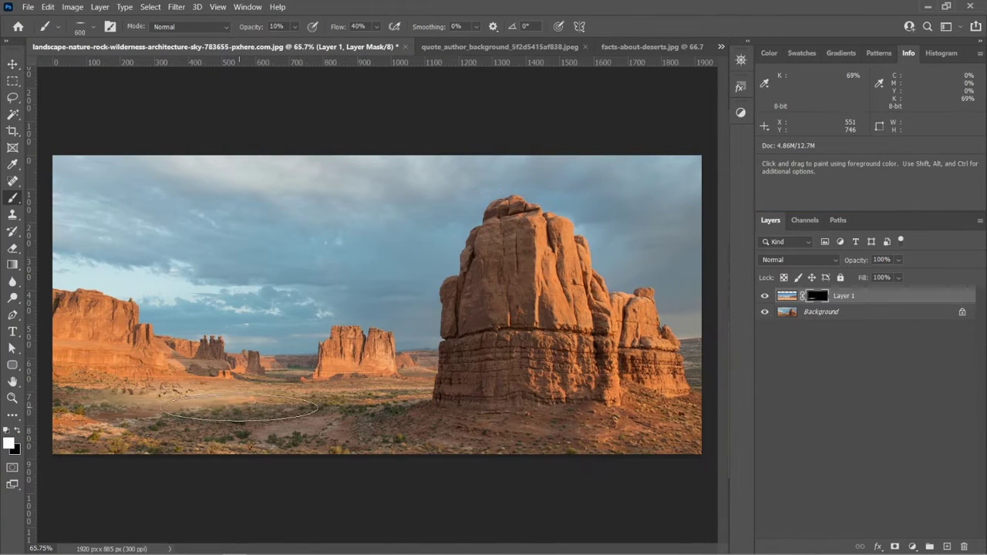
drag(240, 409, 278, 401)
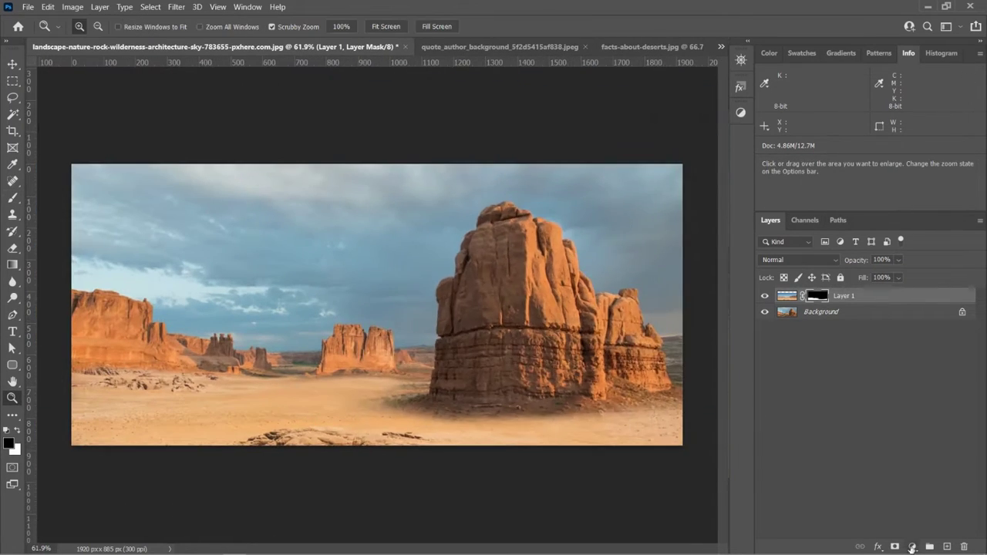
click(913, 548)
click(937, 293)
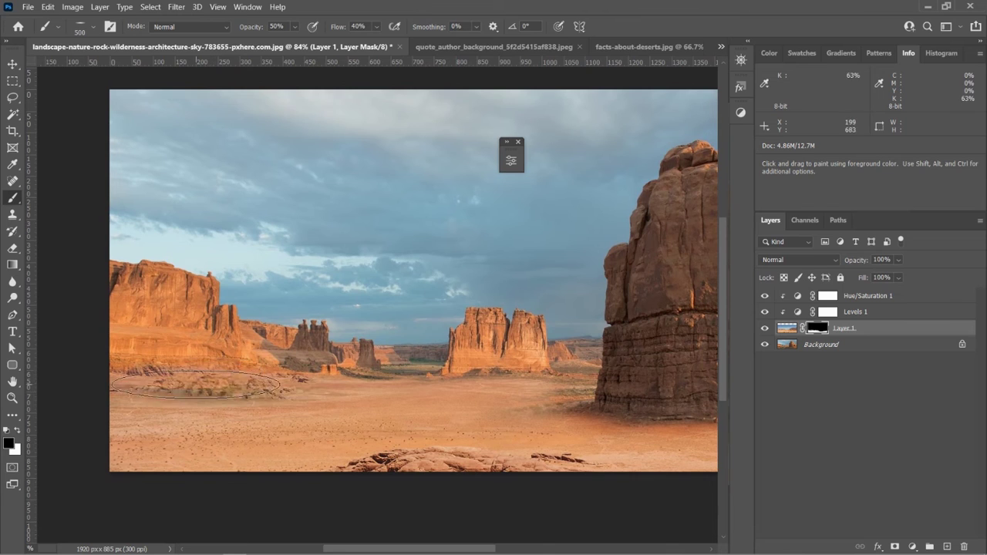
key(x)
mouse_move(439, 461)
mouse_down()
mouse_move(419, 474)
mouse_move(433, 446)
mouse_up()
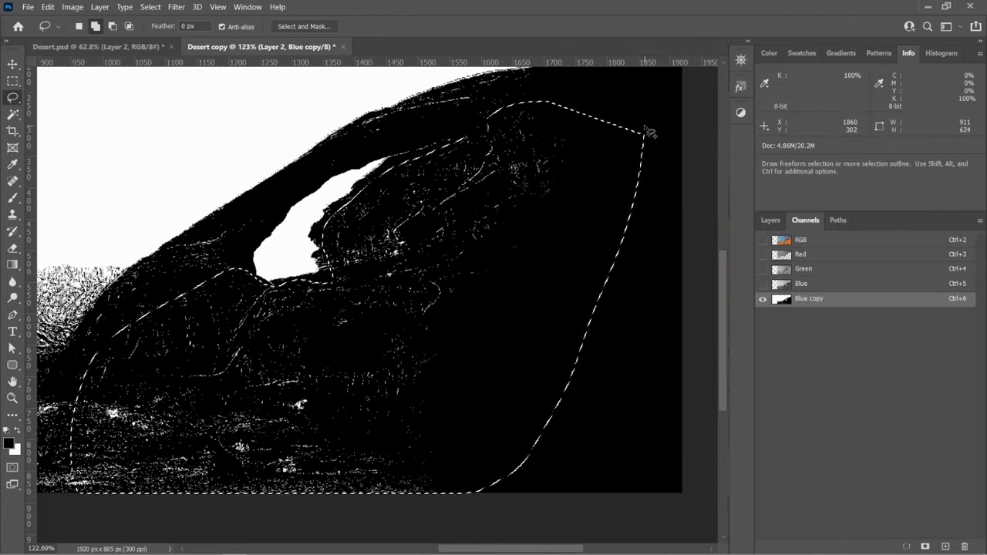
- Fill arch areas with black in the Blue channel copy and enlarge the brush to 500 px
key(alt+BackSpace)
drag(451, 127, 325, 262)
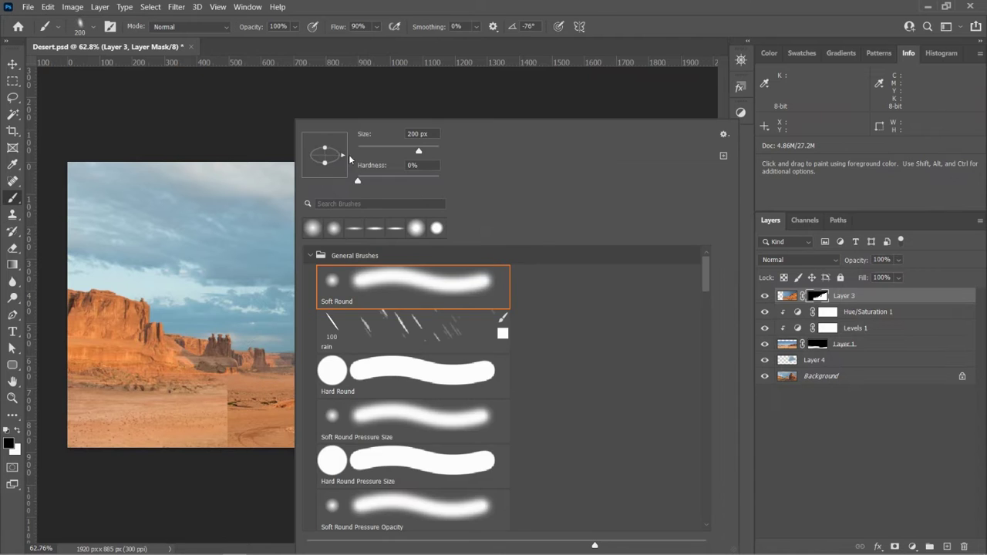
key(Escape)
key(bracketright)
key(bracketright)
key(bracketright)
- Free Transform the arch into position and add its clipped Levels adjustment
key(ctrl+t)
drag(444, 472, 460, 398)
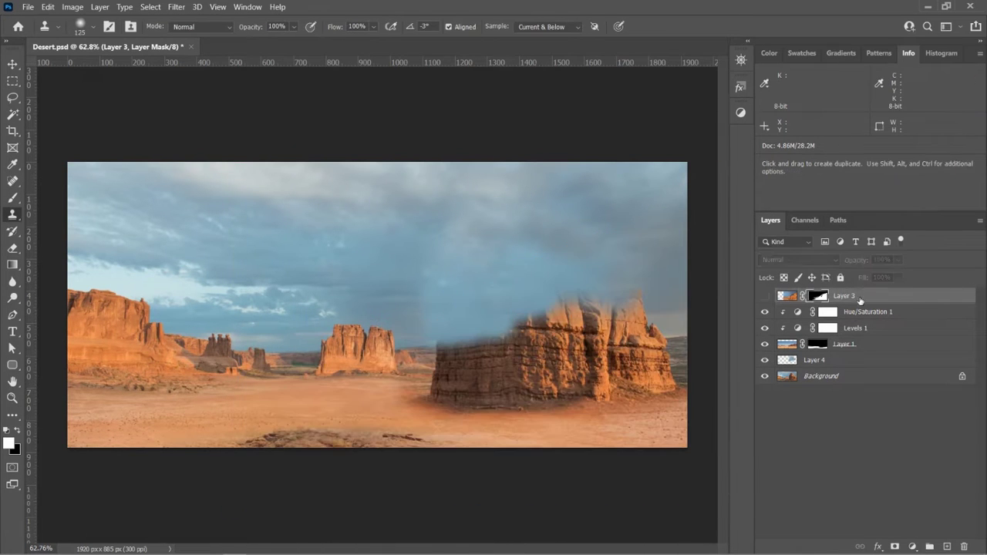
key(x)
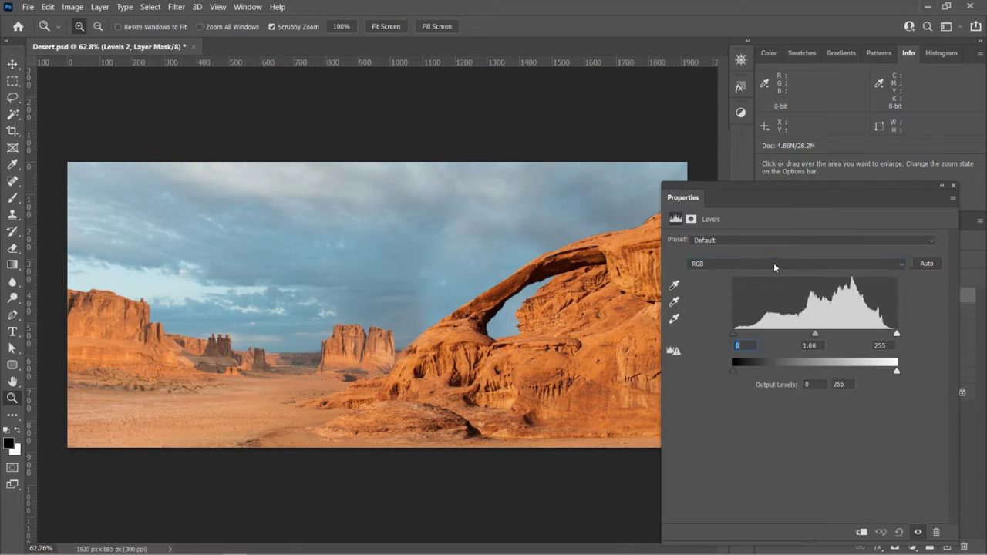
click(774, 263)
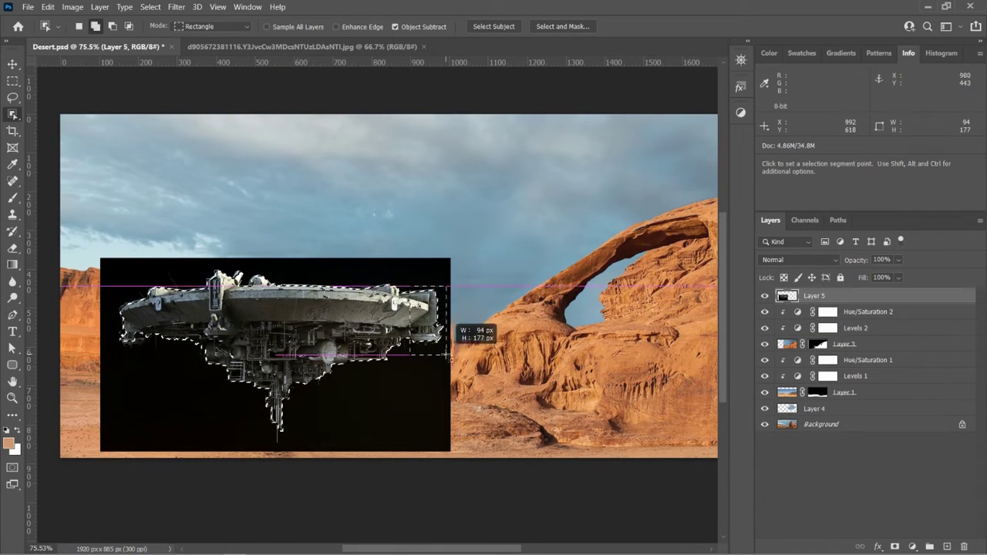
- Remove the ship's bottom spike from the selection, rotate it to about -11.55°, and prepare white mask painting
drag(282, 447, 282, 448)
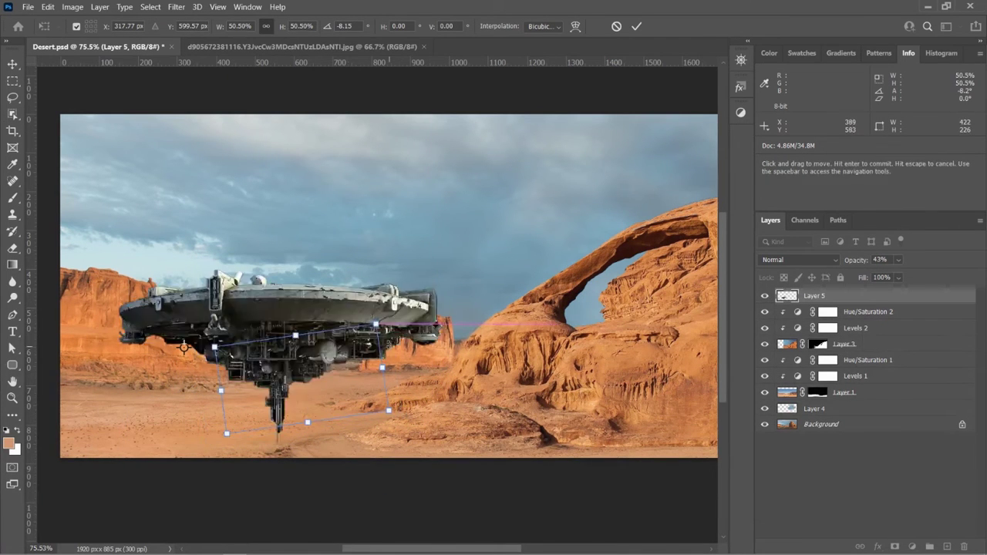
drag(402, 320, 399, 306)
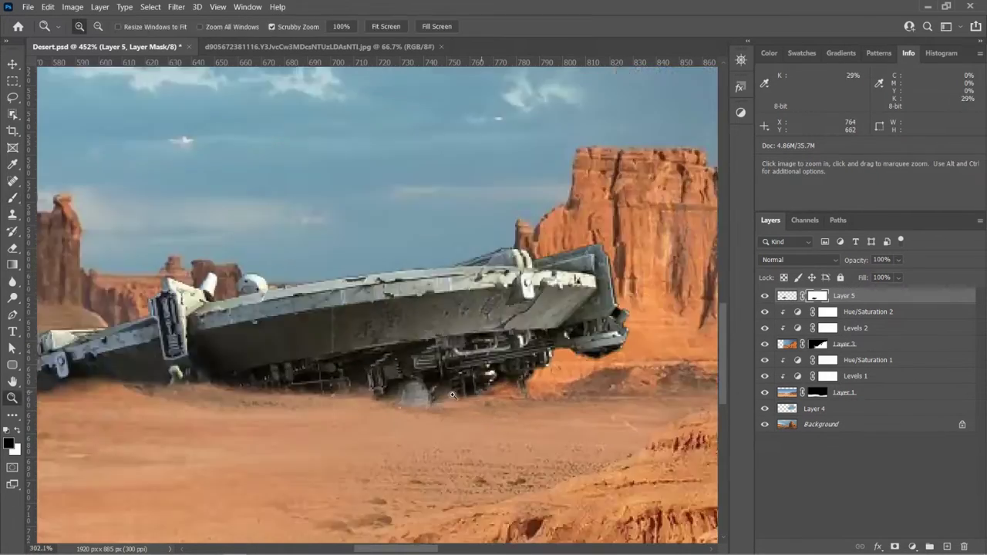
key(b)
key(x)
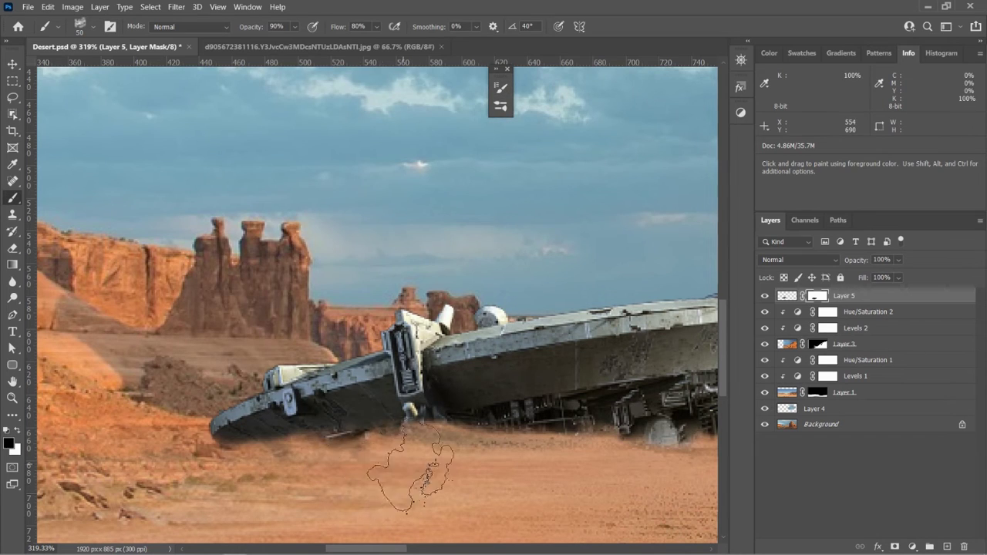
- Hide the panels and zoom out to view the whole composite
key(Tab)
key(ctrl+0)
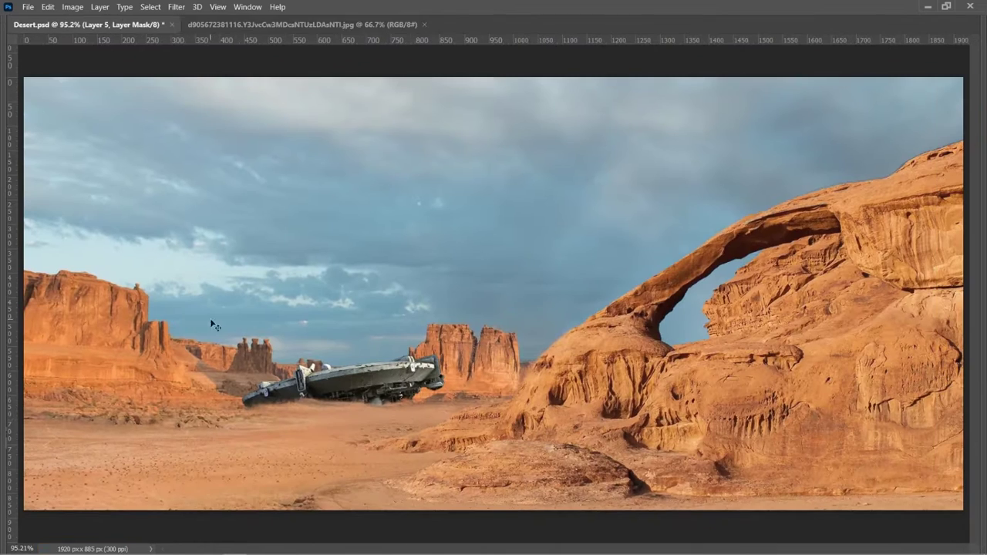
drag(419, 419, 134, 337)
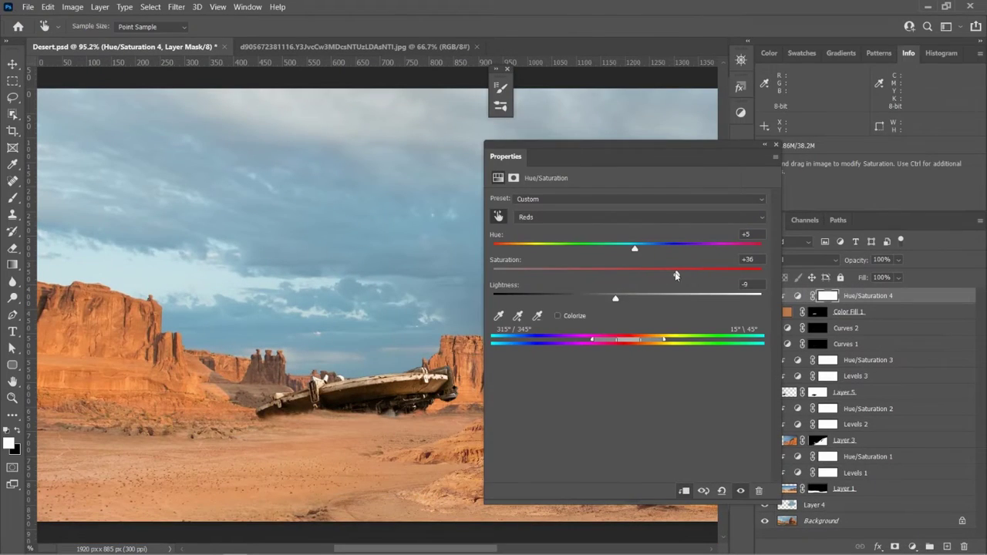
- Paint the Color Fill 1 mask, grade in Camera Raw (temperature -38, exposure -1.05), and lasso the engine
click(817, 312)
key(b)
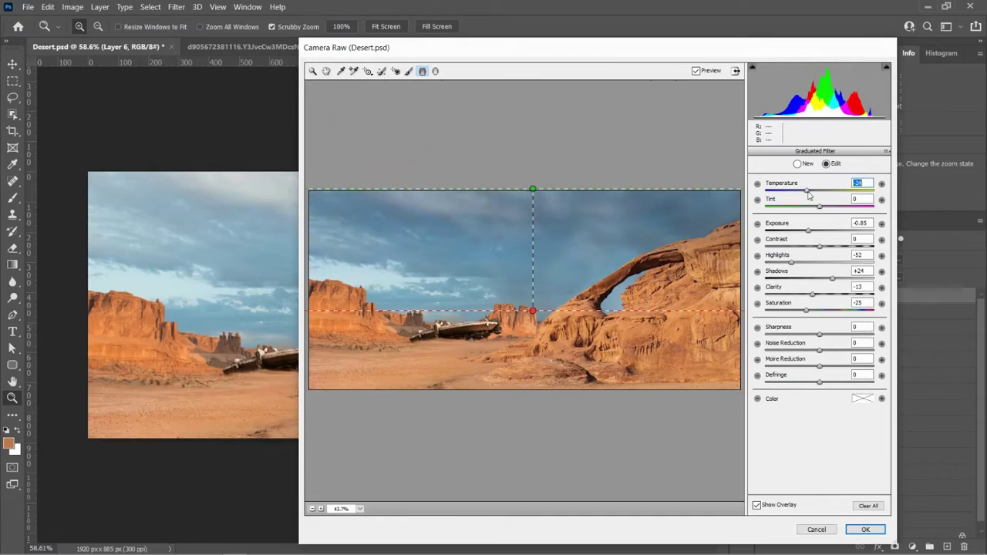
drag(808, 195, 799, 190)
drag(808, 231, 805, 231)
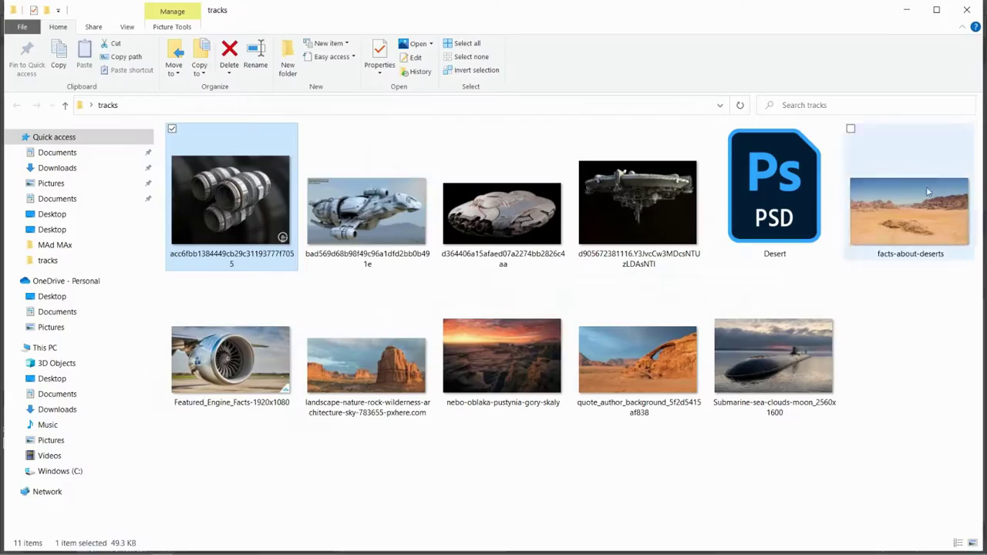
drag(278, 199, 507, 138)
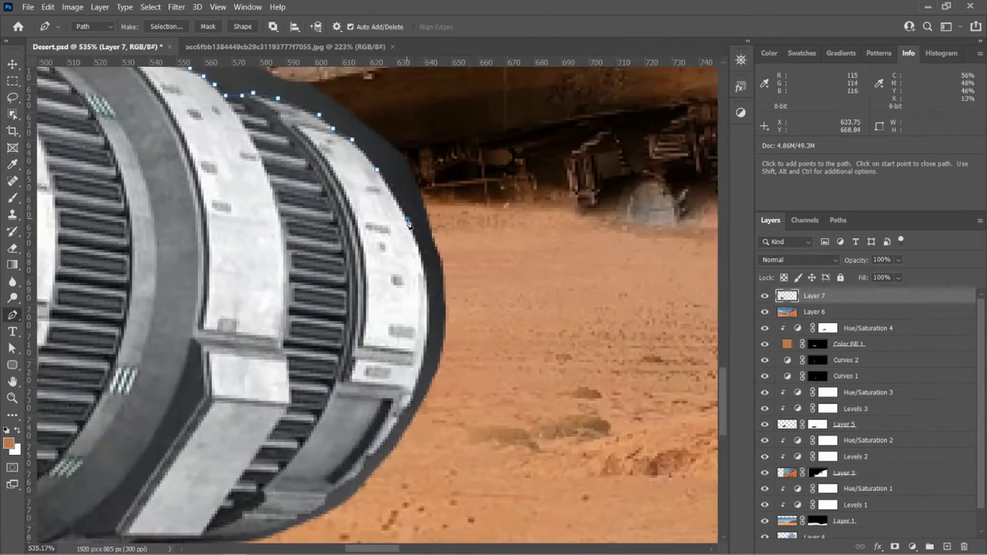
- Paint Layer 7's mask to reveal the engine's lower ring and dark interior through the sand
click(437, 233)
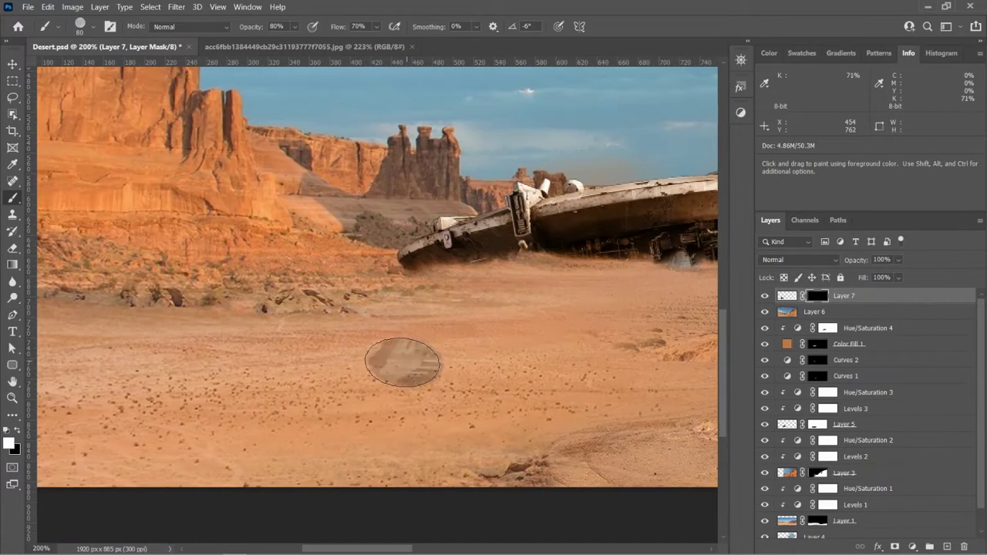
drag(403, 363, 579, 295)
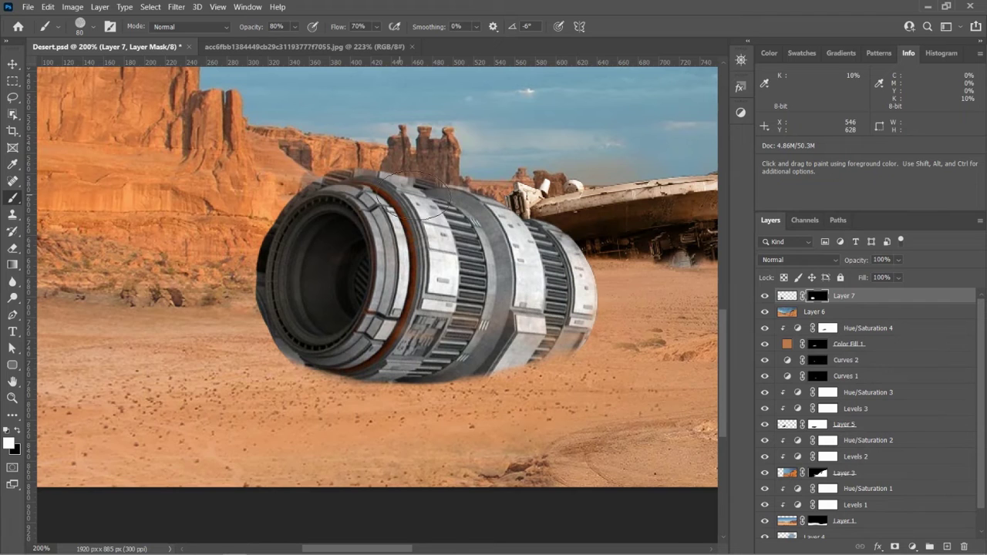
key(bracketleft)
key(bracketleft)
drag(353, 391, 313, 313)
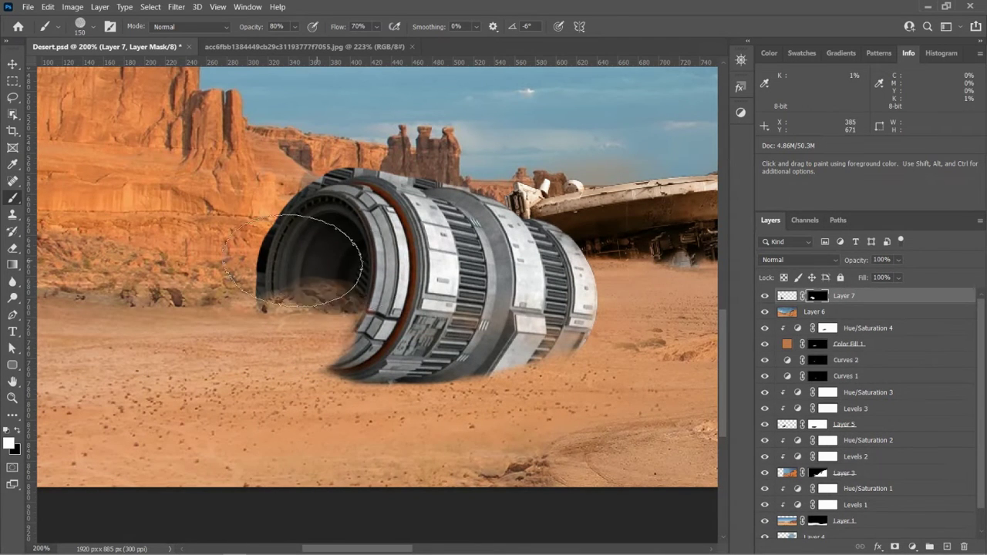
key(bracketleft)
key(bracketleft)
key(bracketleft)
drag(319, 270, 325, 318)
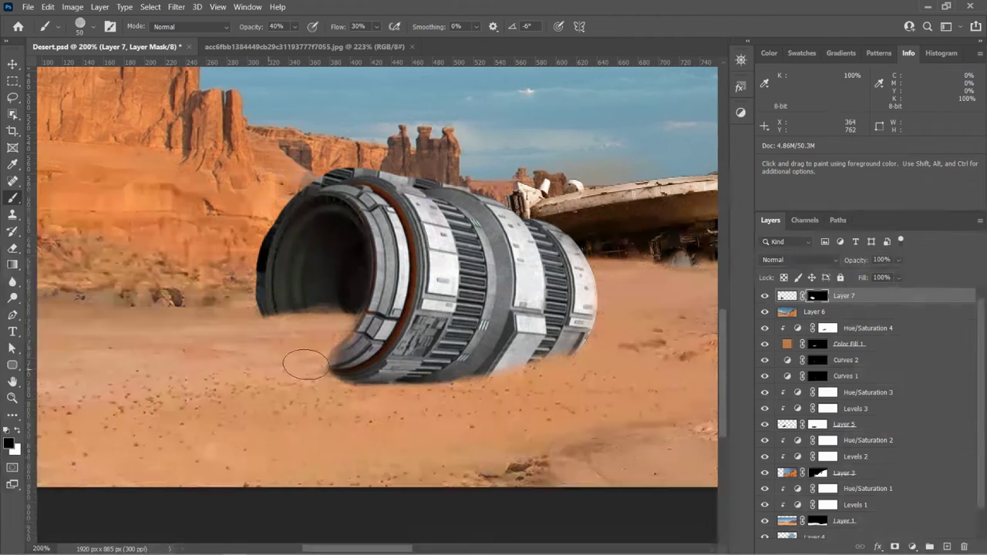
scroll(447, 325, down, 2)
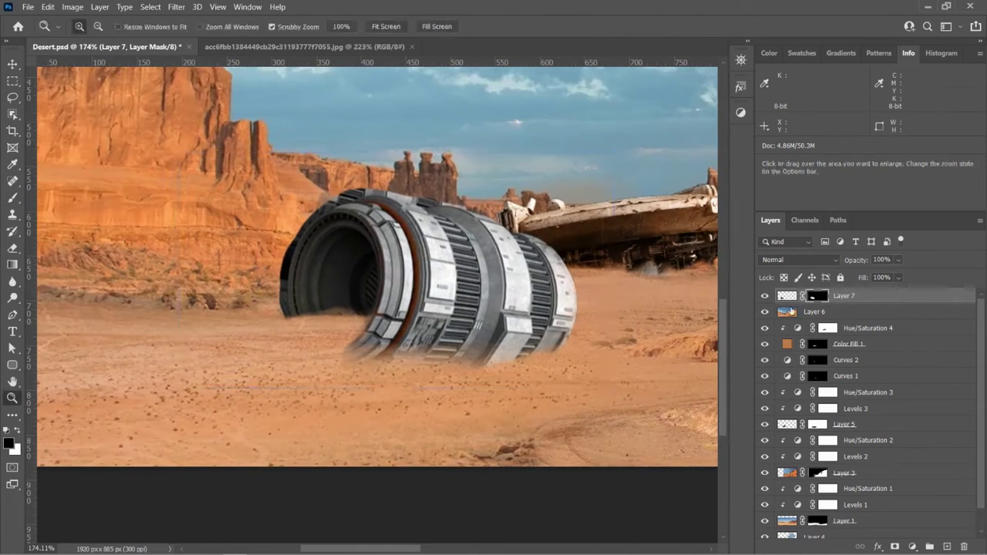
- Rotate the engine layer about 5 degrees with Free Transform
key(ctrl+t)
mouse_move(312, 345)
mouse_down()
mouse_move(309, 335)
mouse_move(422, 264)
mouse_up()
key(Return)
- Zoom in on the engine and start a Pen path along its rim
key(z)
click(535, 257)
key(p)
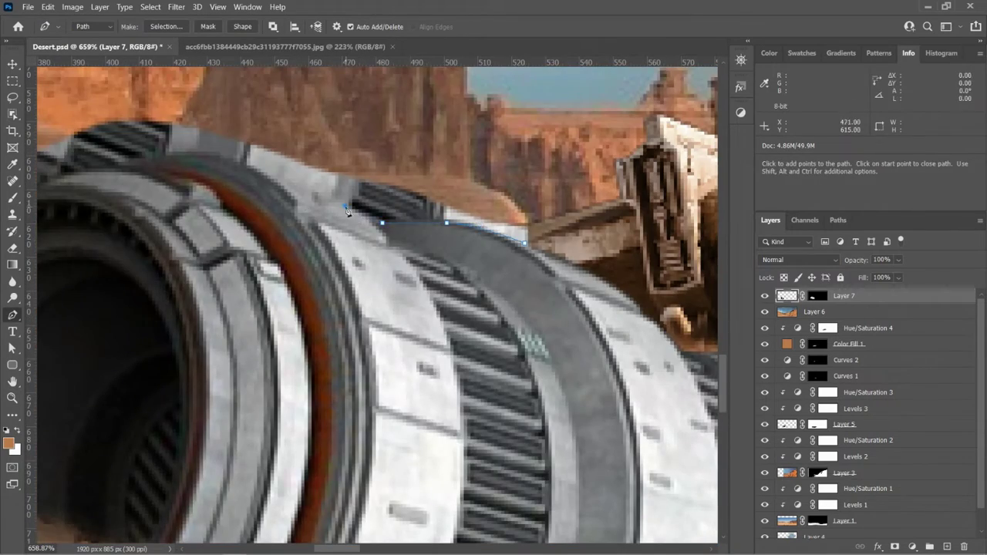
drag(347, 212, 576, 257)
click(531, 247)
click(351, 220)
click(239, 204)
- Extend the path down the engine's outer edge and set up white mask painting
drag(239, 205, 654, 69)
click(582, 119)
click(548, 154)
drag(503, 270, 502, 287)
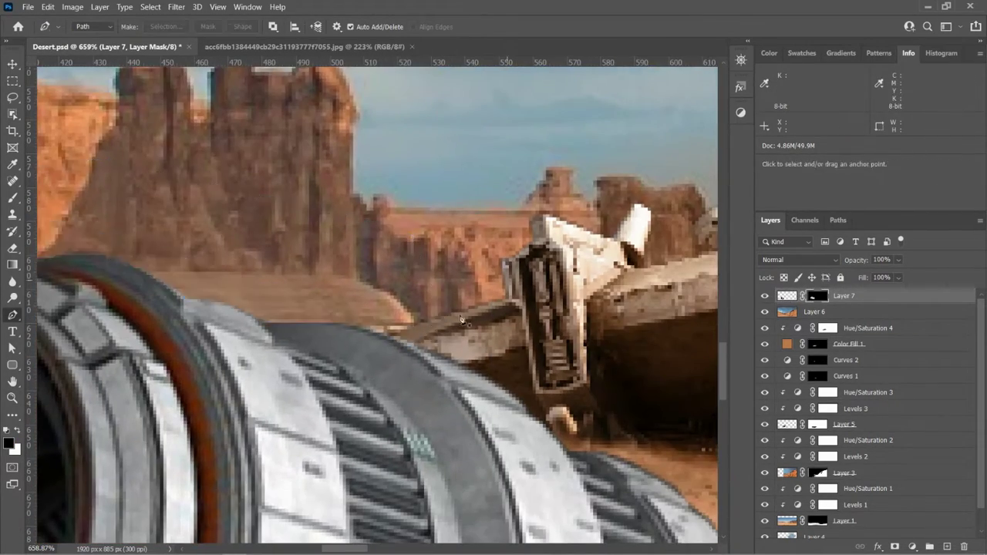
key(b)
key(x)
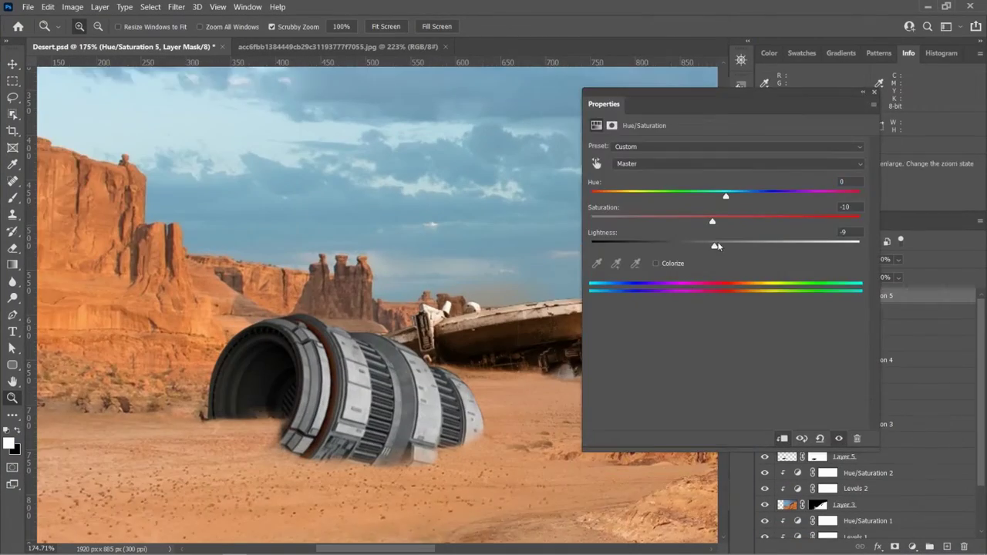
- Add a Curves adjustment (Input 144, Output 85) to darken the engine
click(877, 443)
key(b)
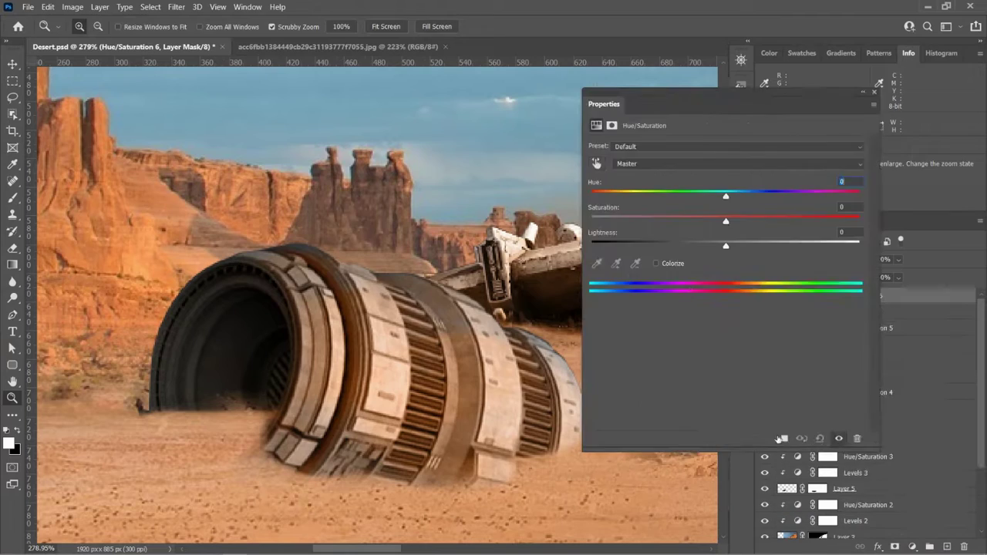
click(903, 384)
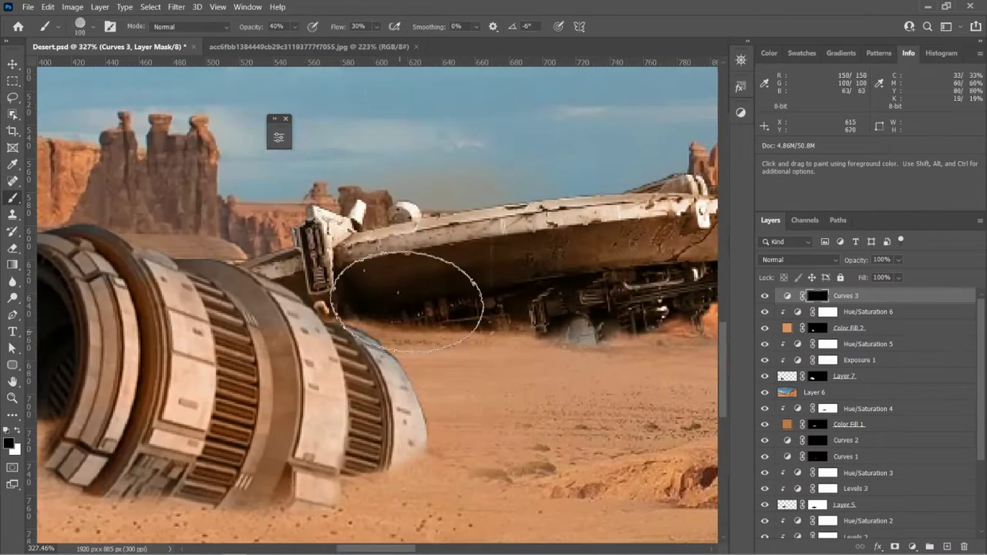
key(F5)
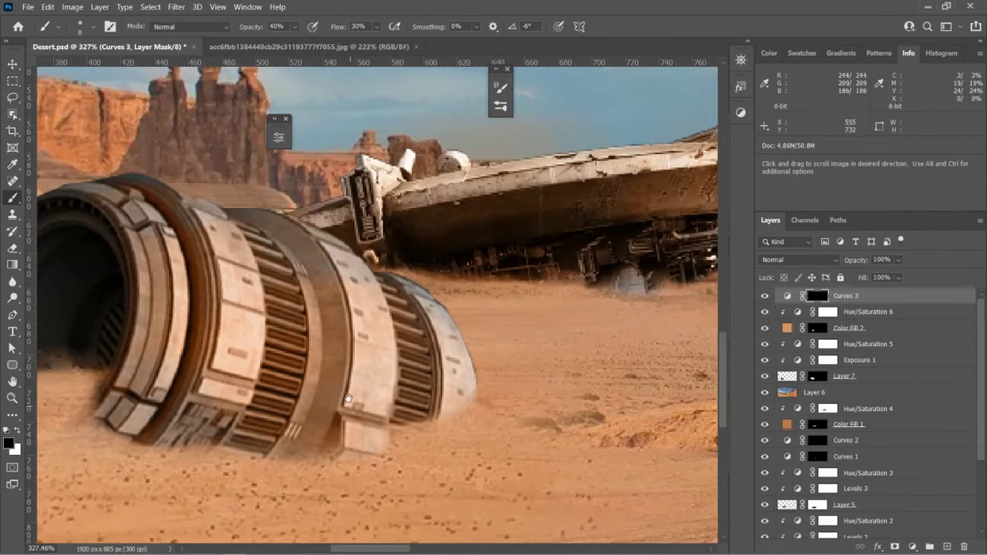
- Shade the engine's sides on the Curves mask with a slightly larger brush
scroll(429, 348, left, 3)
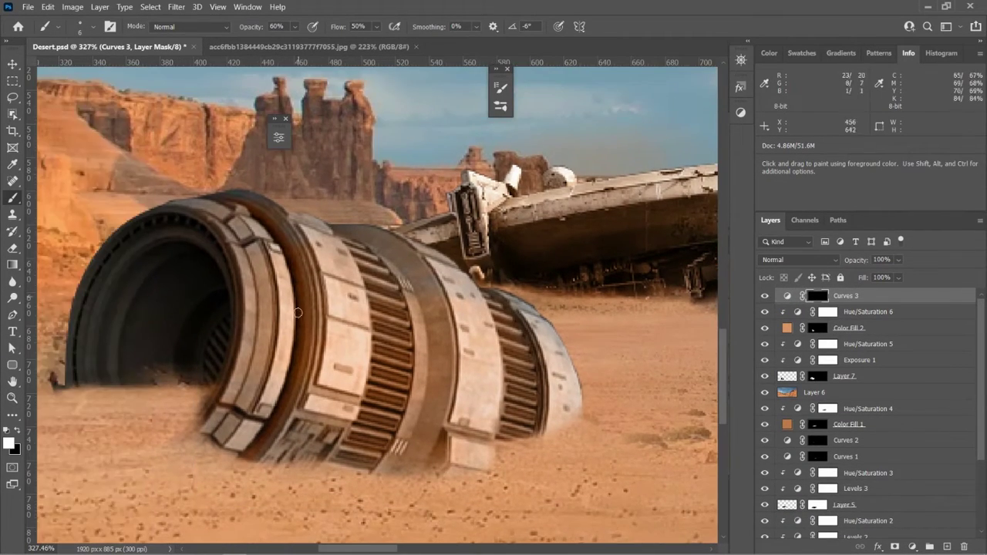
scroll(327, 208, left, 2)
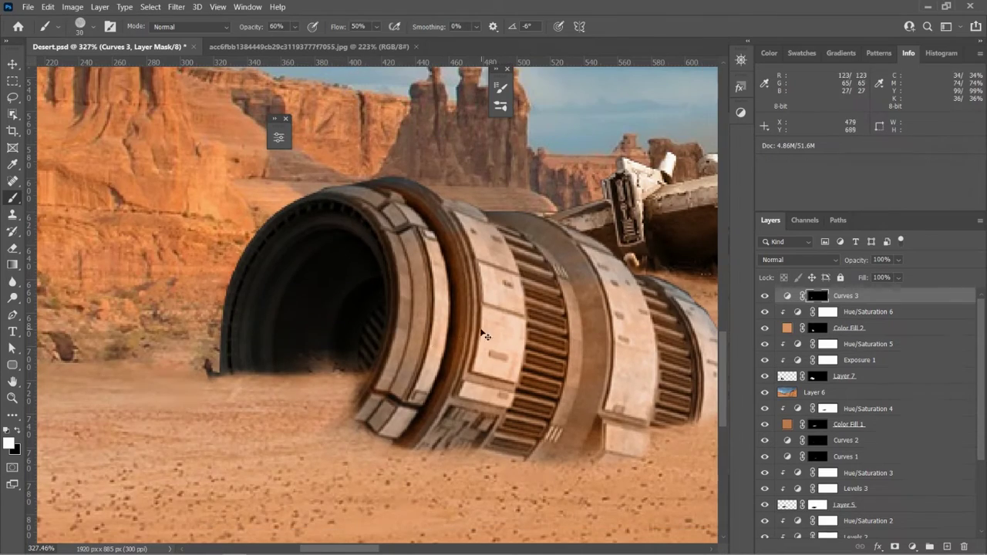
key(z)
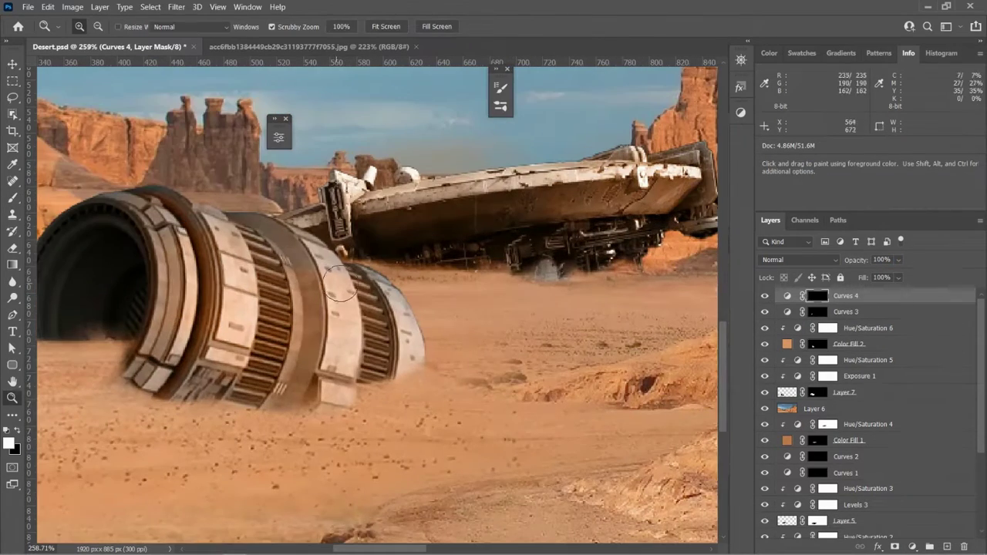
key(bracketright)
scroll(244, 324, left, 2)
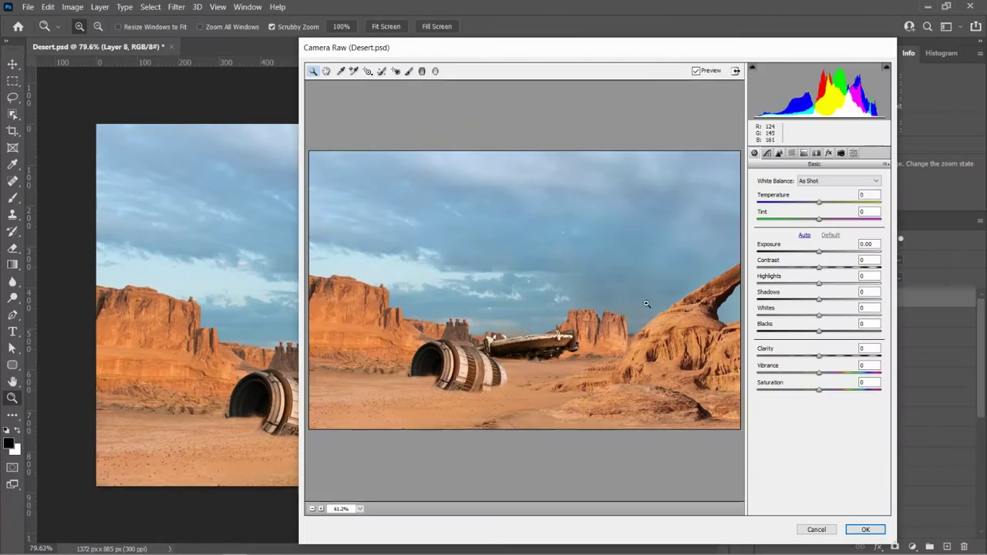
- Warm and darken slightly in Camera Raw, add Fuji F125 Kodak 2395 lookup, then Color Balance
drag(819, 202, 821, 202)
drag(819, 251, 815, 251)
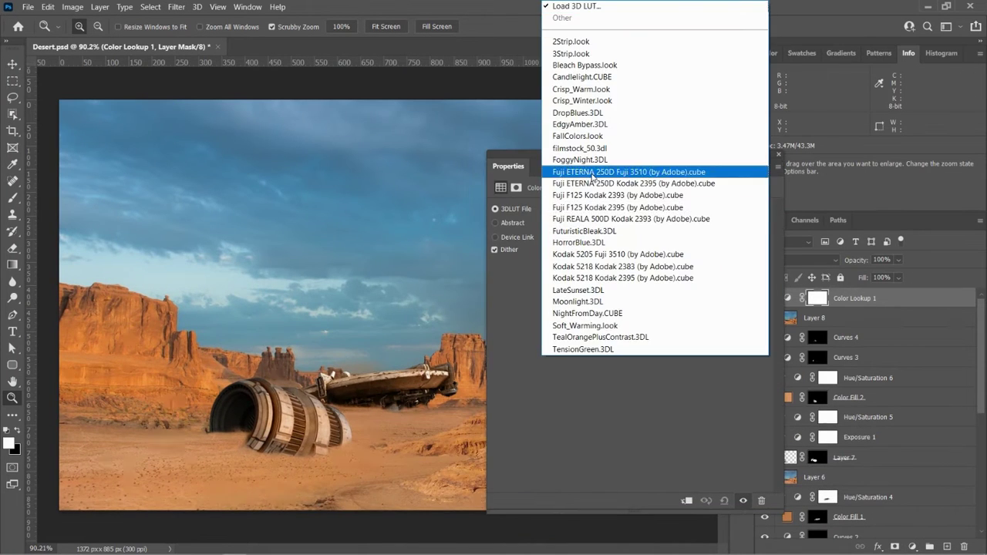
click(593, 172)
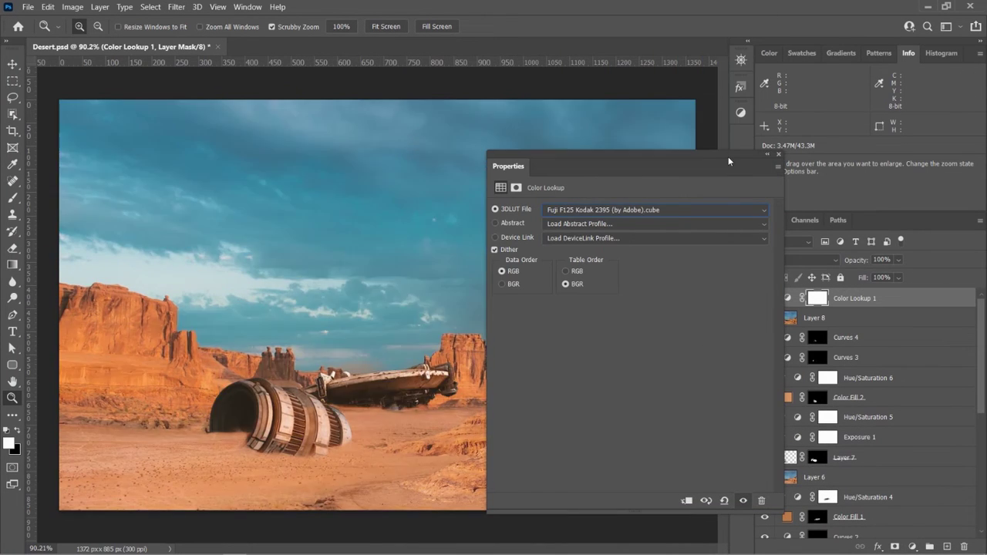
click(770, 153)
click(912, 547)
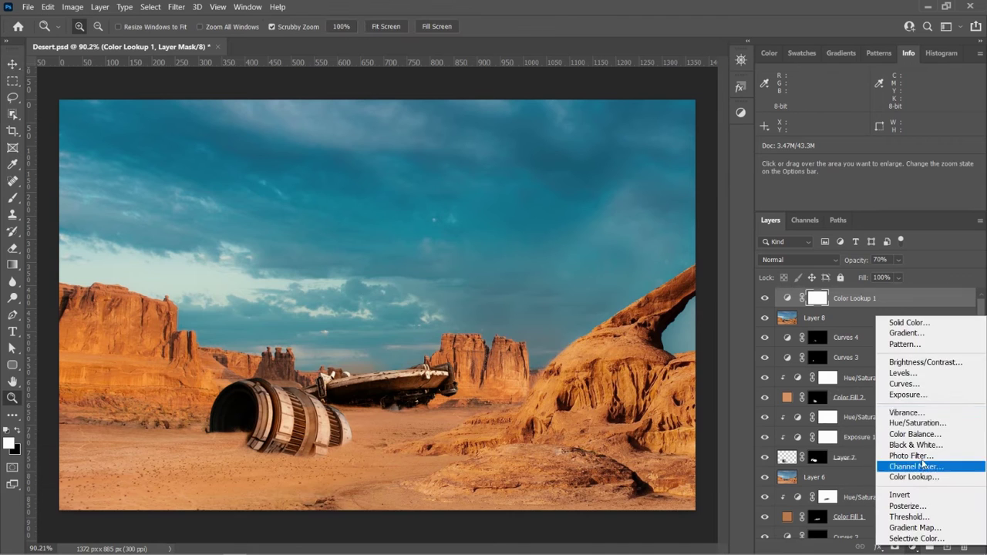
click(895, 435)
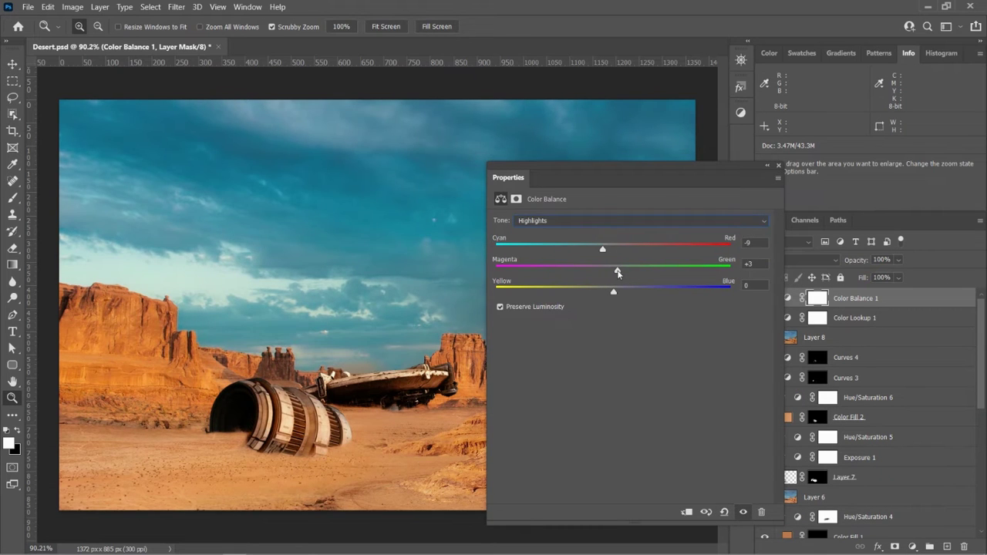